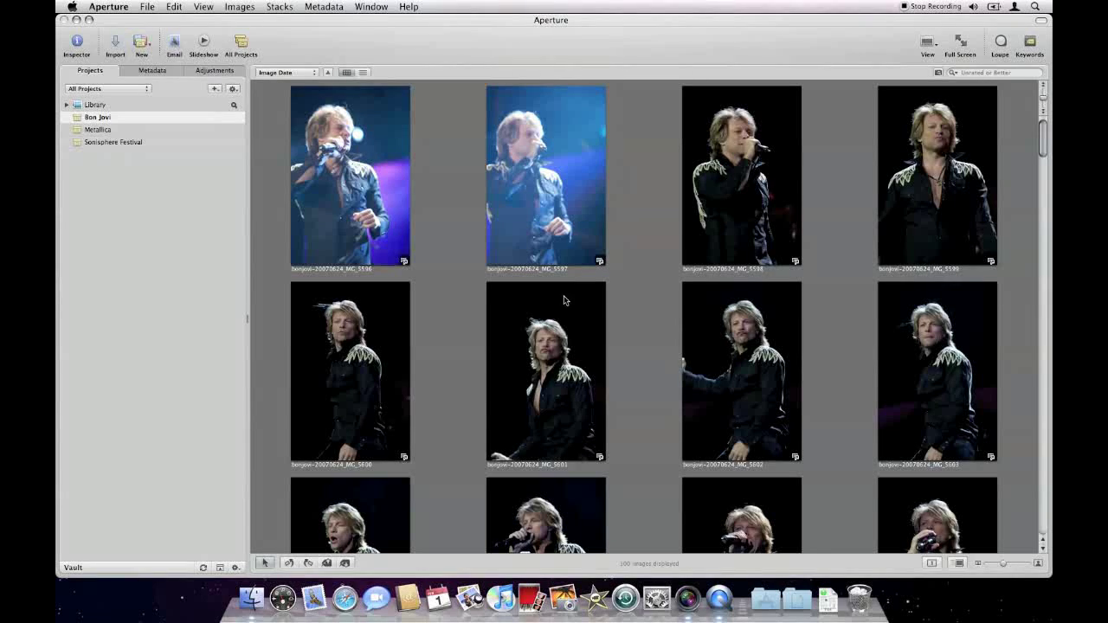
Switch to Finder, eject the Photo Drive volume and return to Aperture.
{"action": "left_click", "coordinate": [252, 597]}
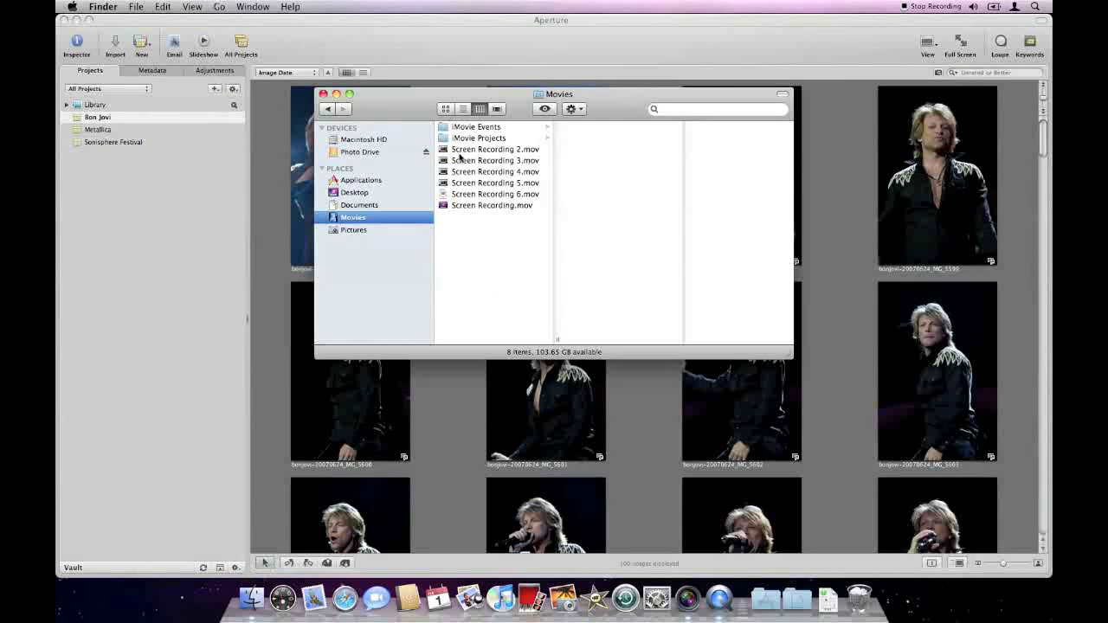
{"action": "left_click", "coordinate": [426, 153]}
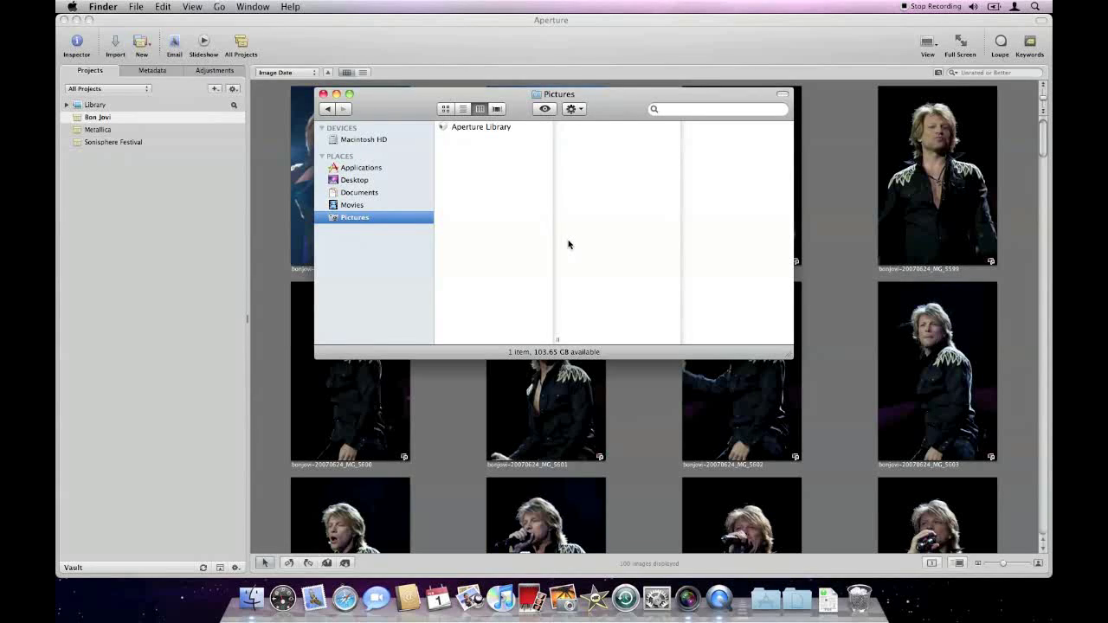
{"action": "left_click", "coordinate": [553, 20]}
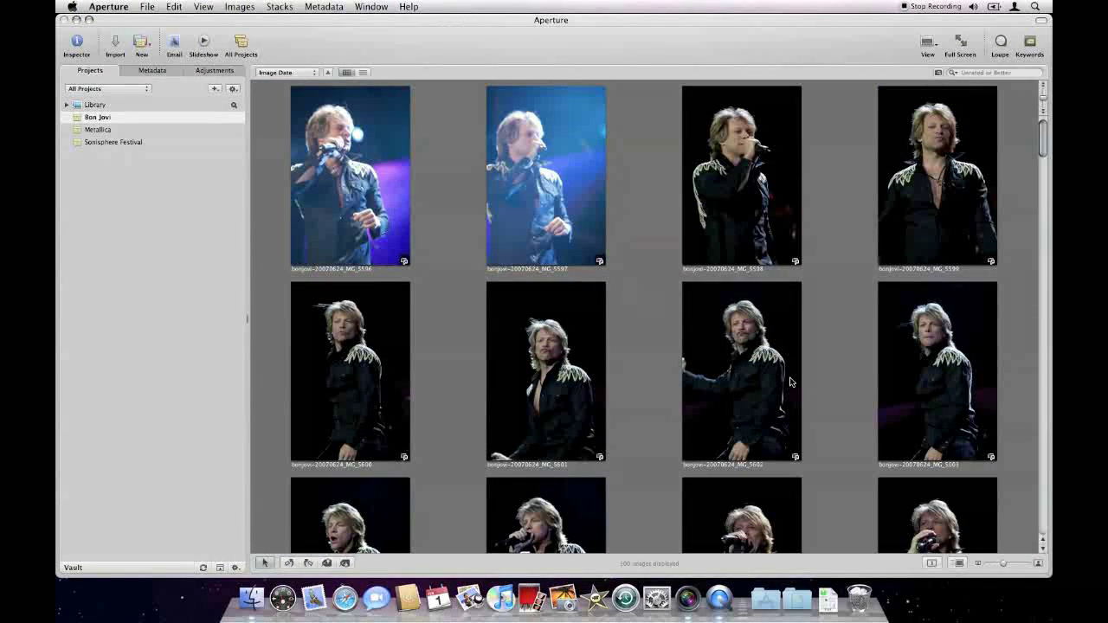
Open the photo bonjovi-20070624_MG_5602 in the viewer, rate it three stars and show its metadata.
{"action": "double_click", "coordinate": [765, 372]}
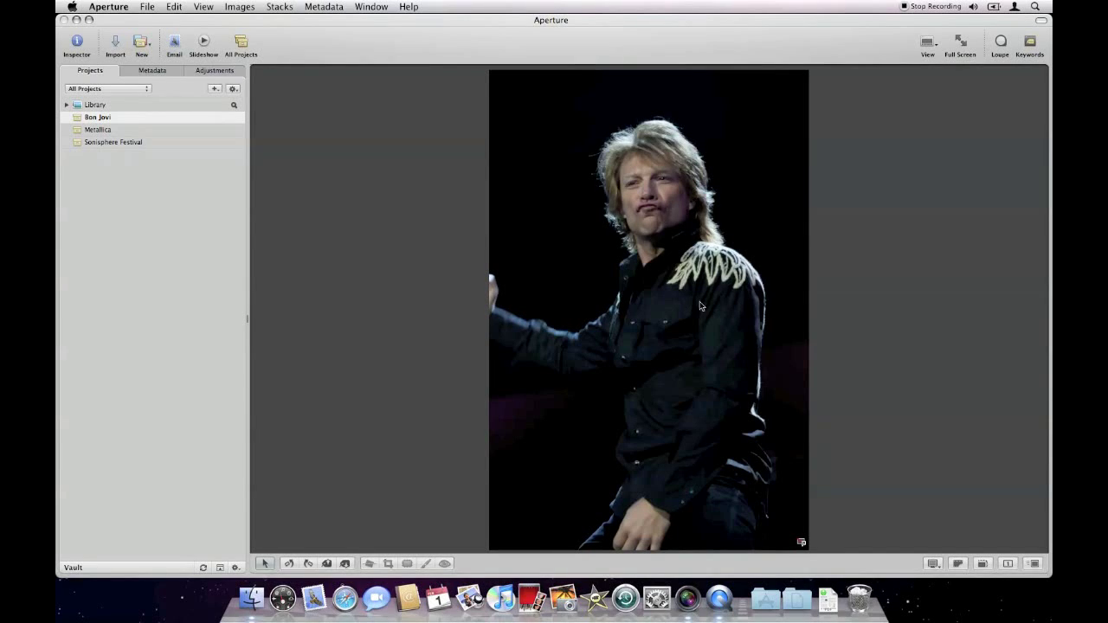
{"action": "key", "text": "3"}
{"action": "left_click", "coordinate": [154, 72]}
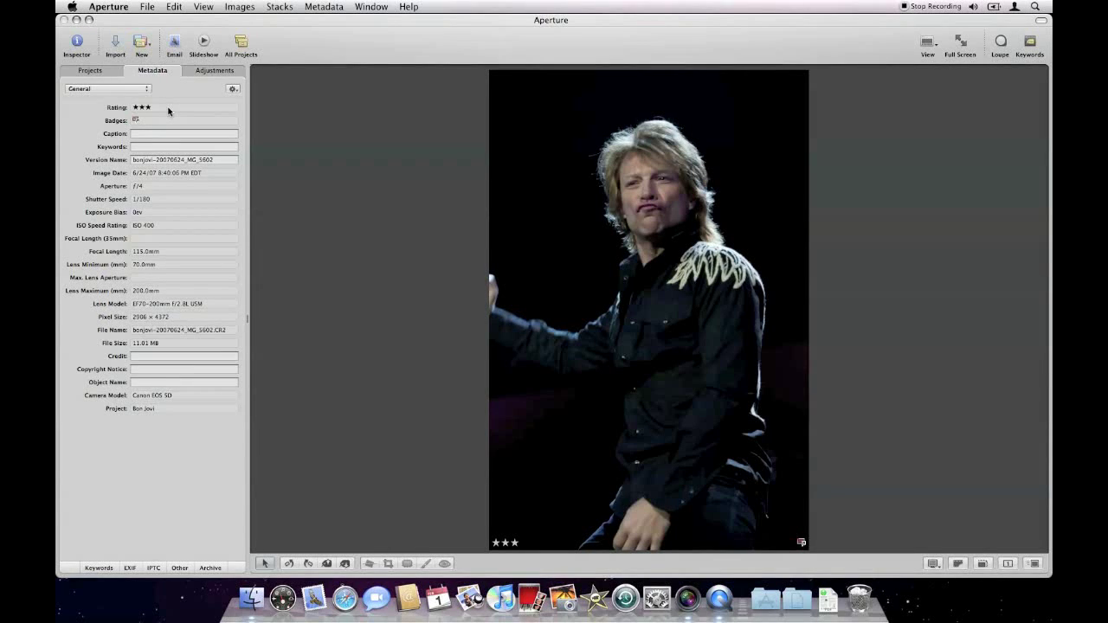
Set the white balance temperature of the three-star photo to 3551 K.
{"action": "left_click", "coordinate": [215, 72]}
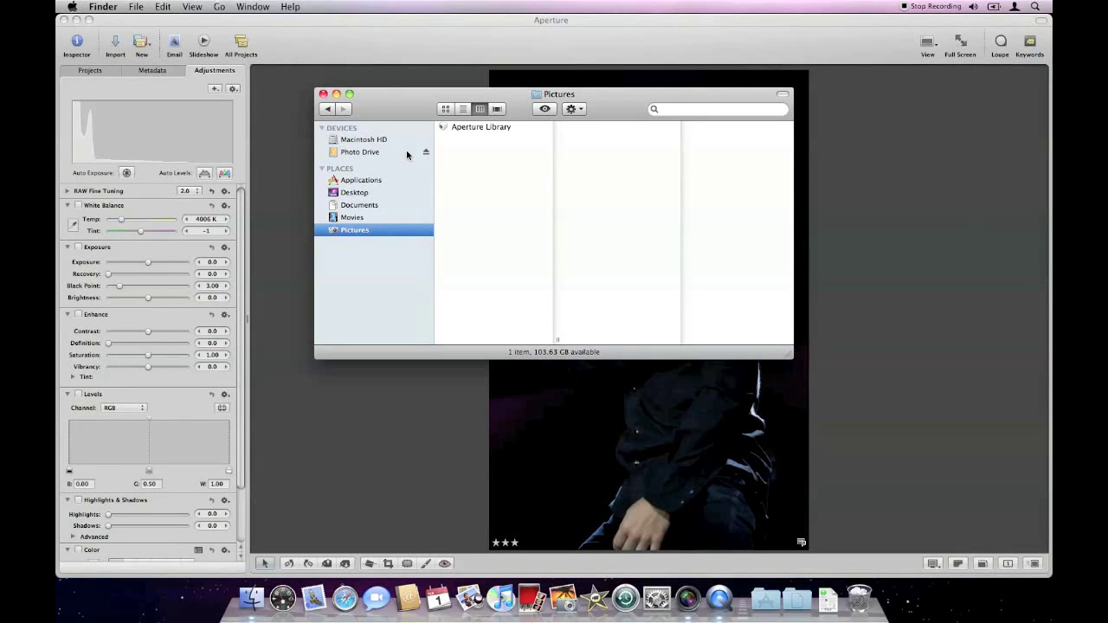
{"action": "left_click", "coordinate": [516, 31]}
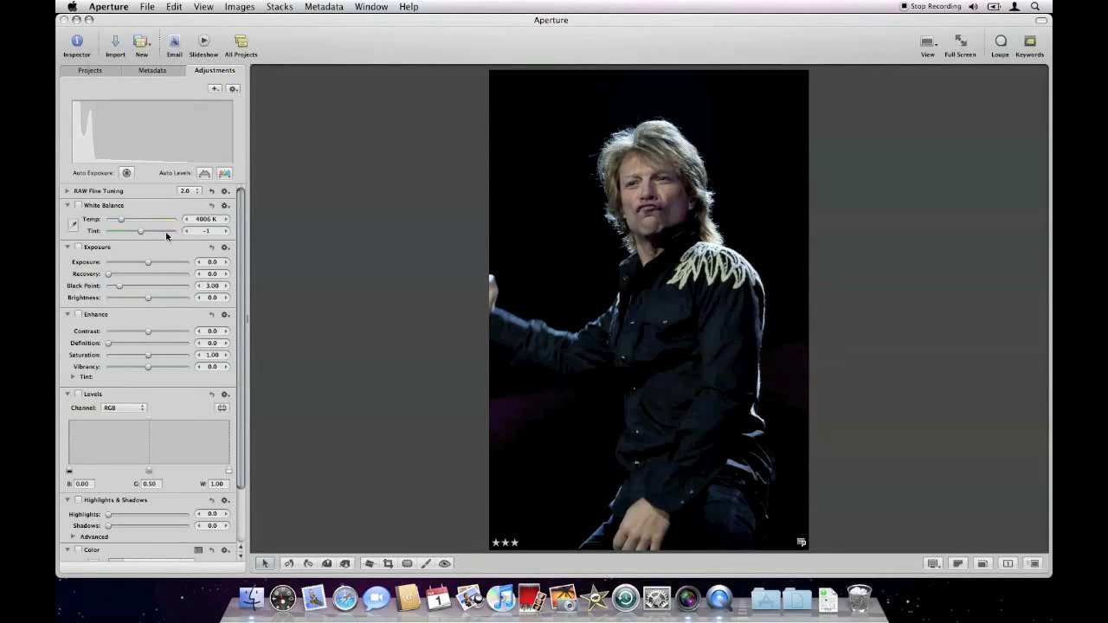
{"action": "mouse_move", "coordinate": [120, 222]}
{"action": "left_mouse_down"}
{"action": "mouse_move", "coordinate": [153, 223]}
{"action": "mouse_move", "coordinate": [120, 229]}
{"action": "left_mouse_up"}
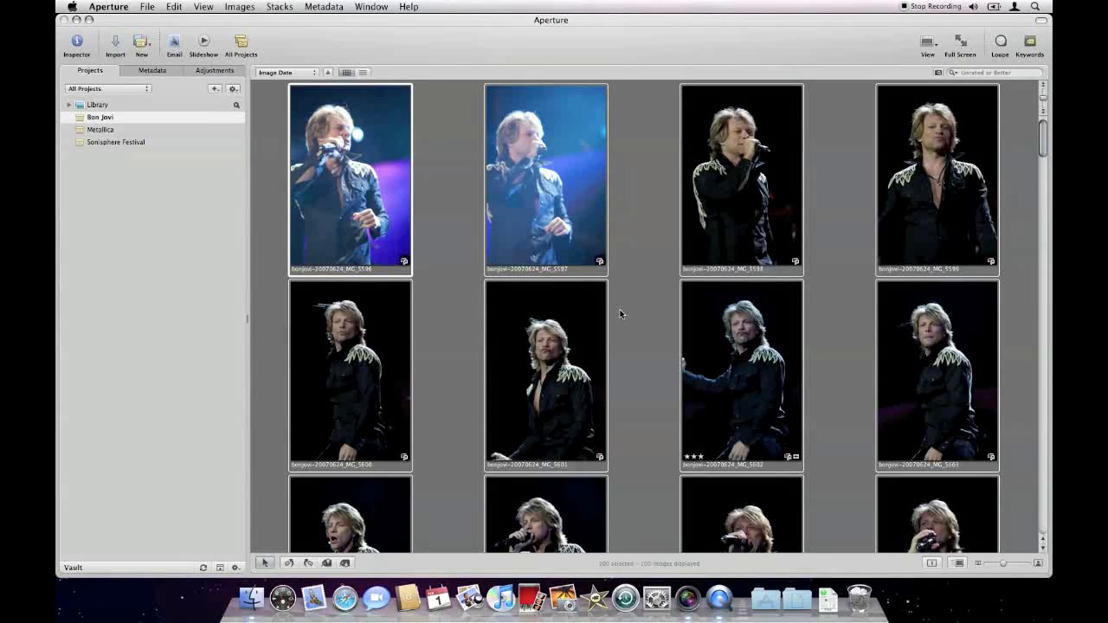
Inspect the files on the Images drive in Finder, and open Manage Referenced Files for all selected Bon Jovi photos in Aperture.
{"action": "left_click", "coordinate": [251, 597]}
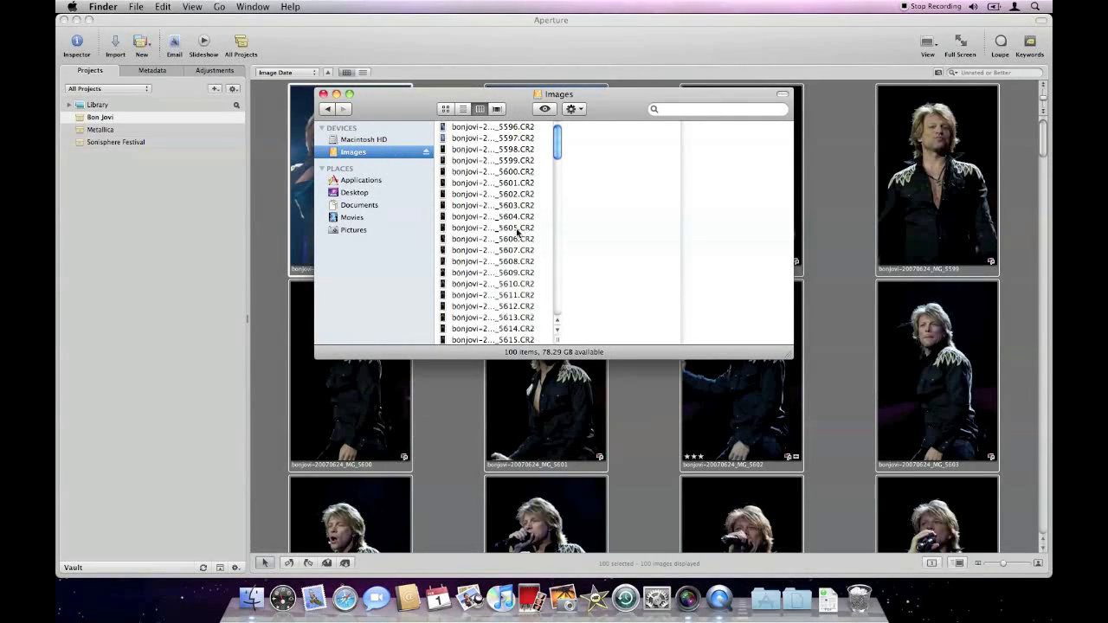
{"action": "left_click", "coordinate": [571, 27]}
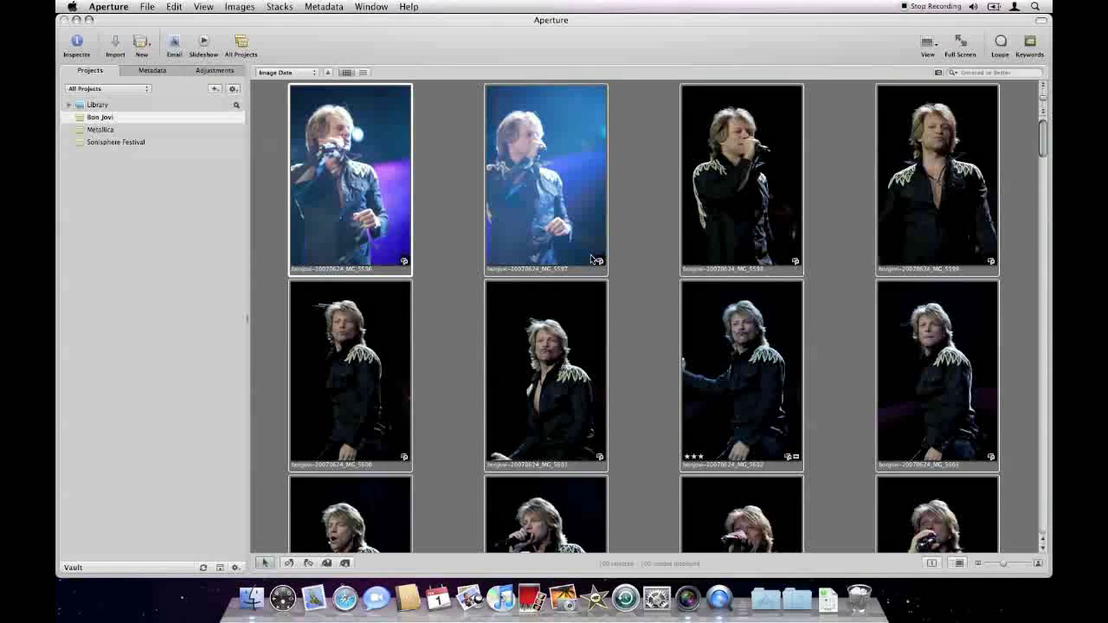
{"action": "left_click", "coordinate": [148, 6]}
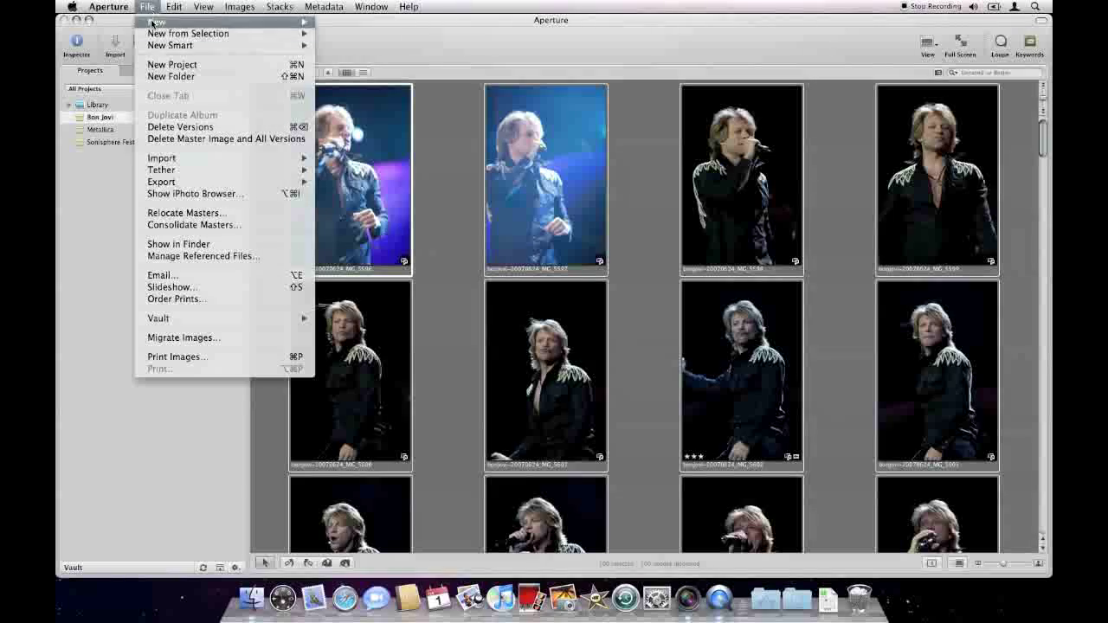
{"action": "left_click", "coordinate": [231, 257]}
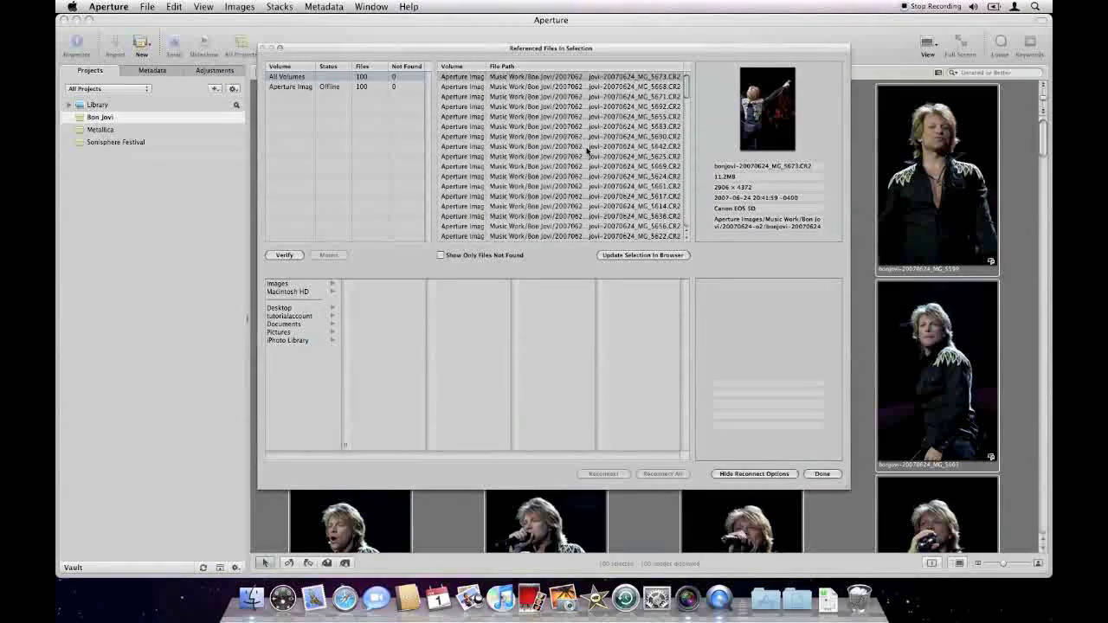
Sort the referenced files by path and reconnect all masters by matching bonjovi-20070624_MG_5596.CR2 to its copy on the Images drive.
{"action": "left_click", "coordinate": [673, 68]}
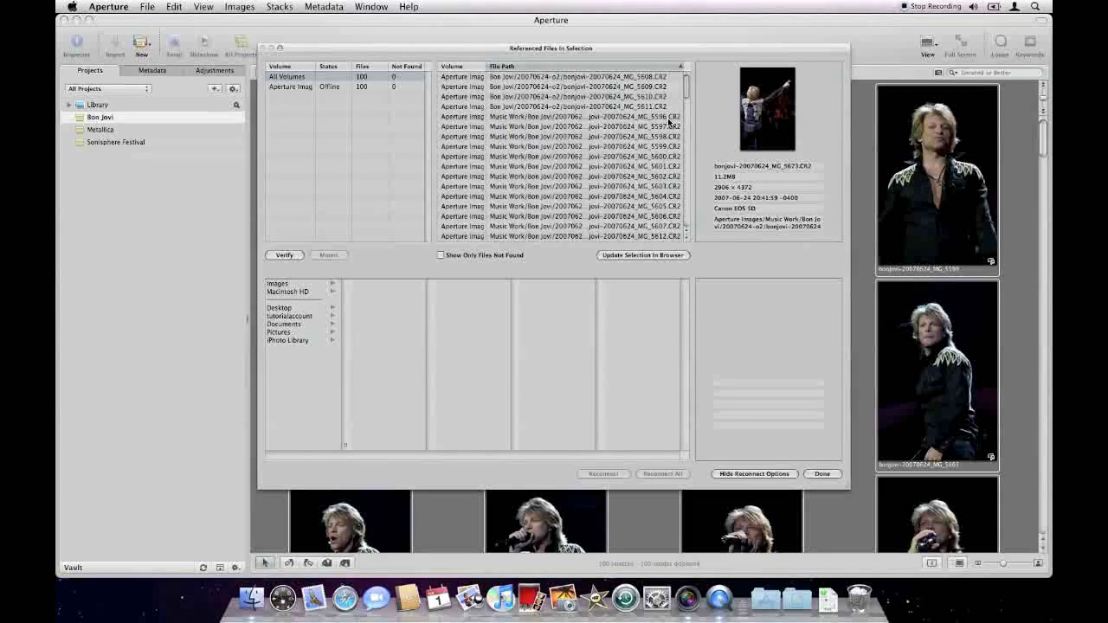
{"action": "left_click", "coordinate": [667, 117]}
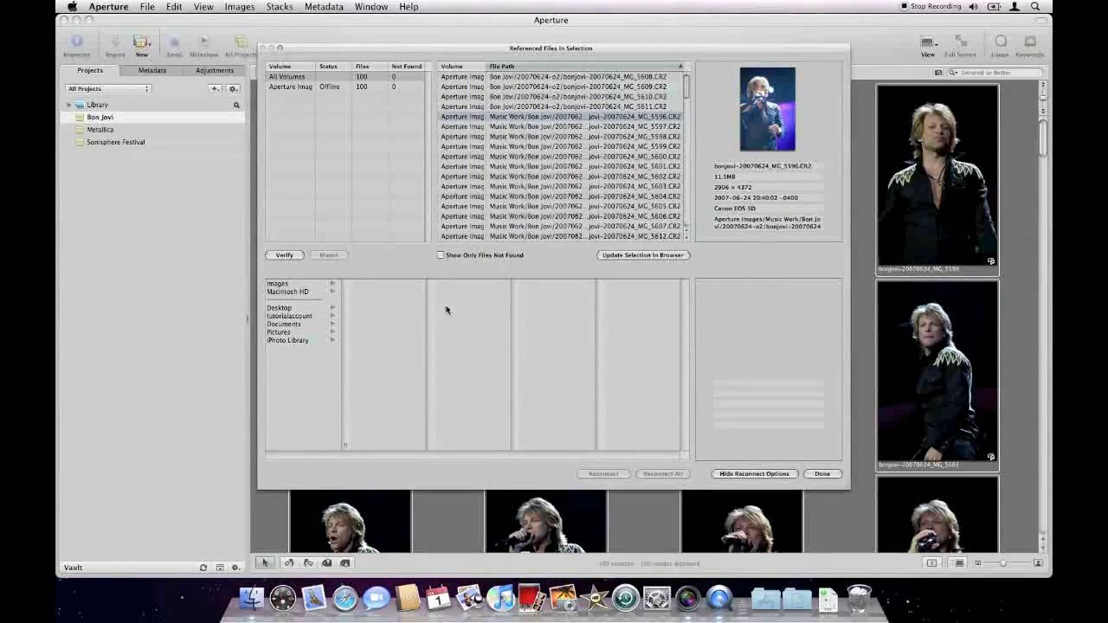
{"action": "left_click", "coordinate": [295, 284]}
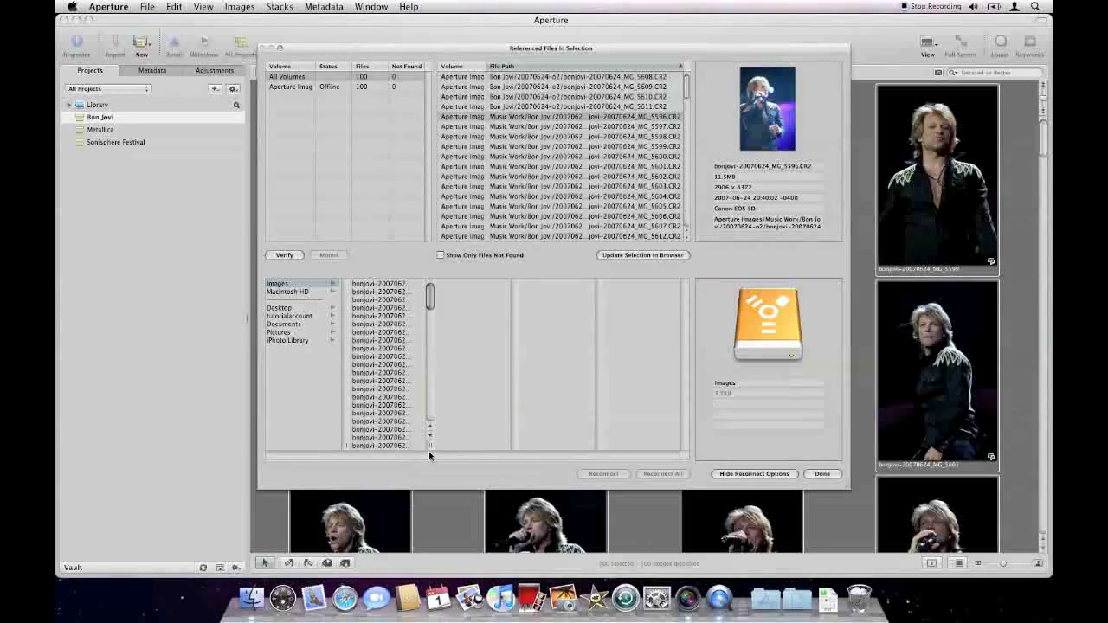
{"action": "left_click_drag", "start_coordinate": [430, 446], "coordinate": [481, 442]}
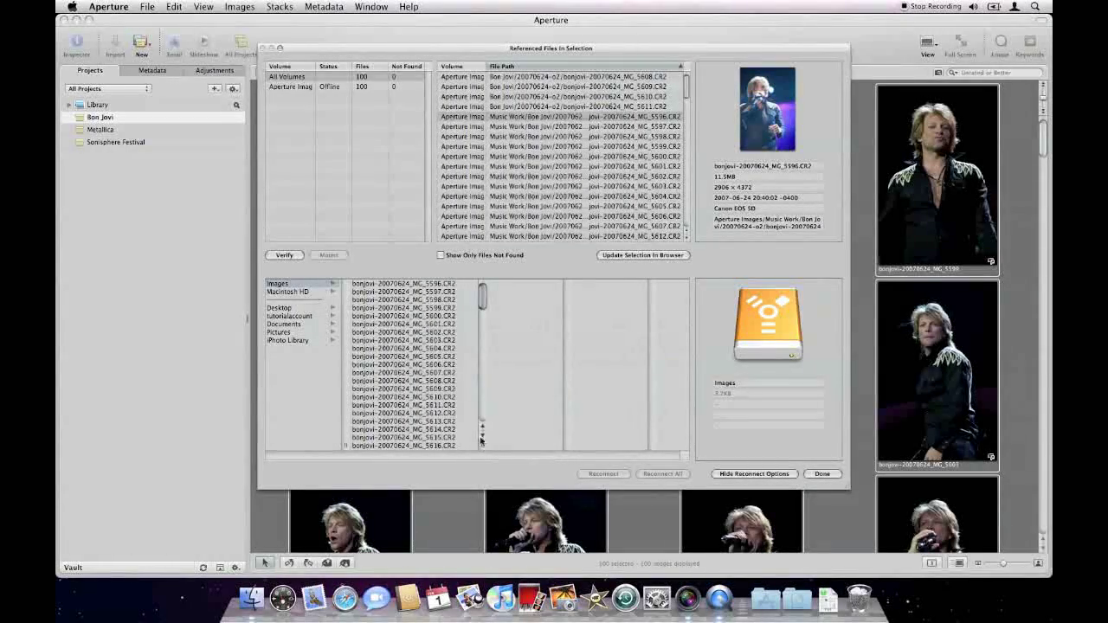
{"action": "left_click", "coordinate": [437, 286]}
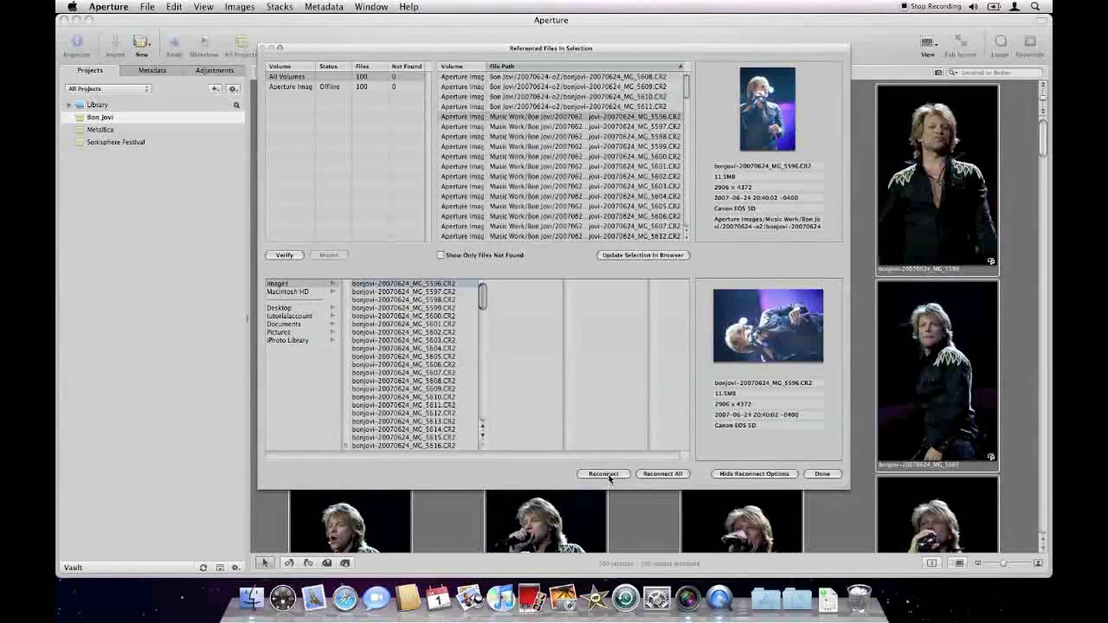
{"action": "left_click", "coordinate": [663, 474]}
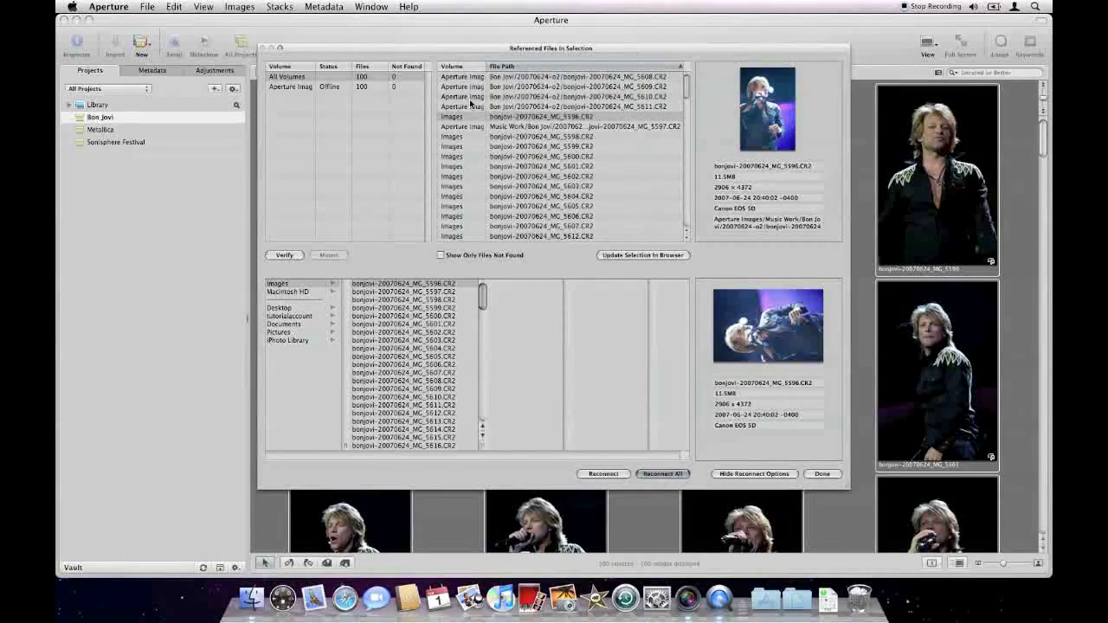
{"action": "left_click", "coordinate": [824, 474]}
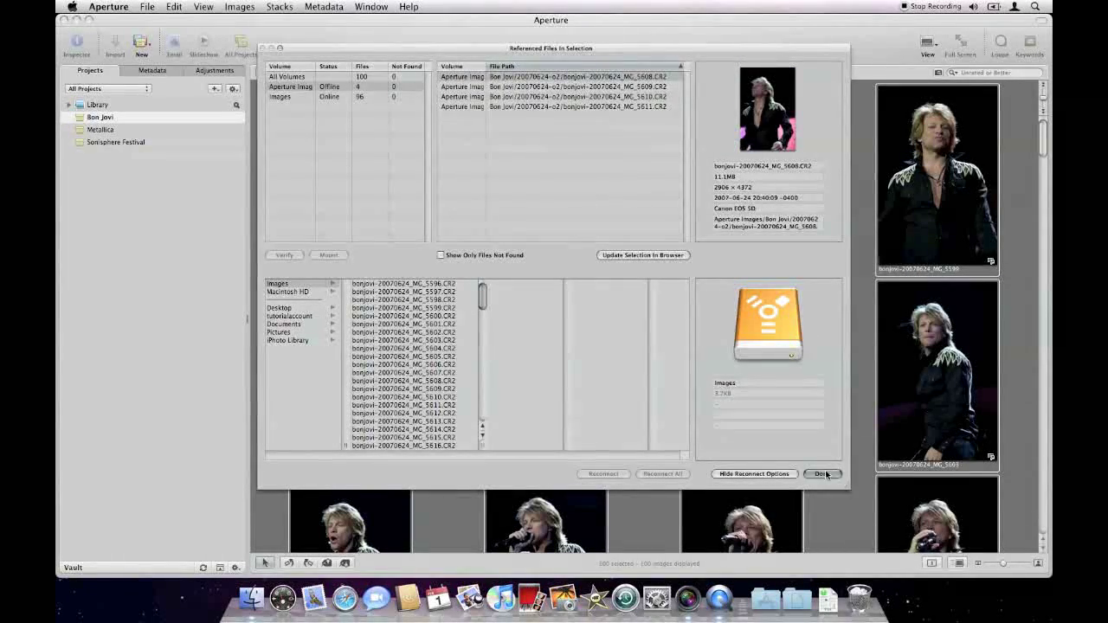
{"action": "left_click", "coordinate": [631, 254]}
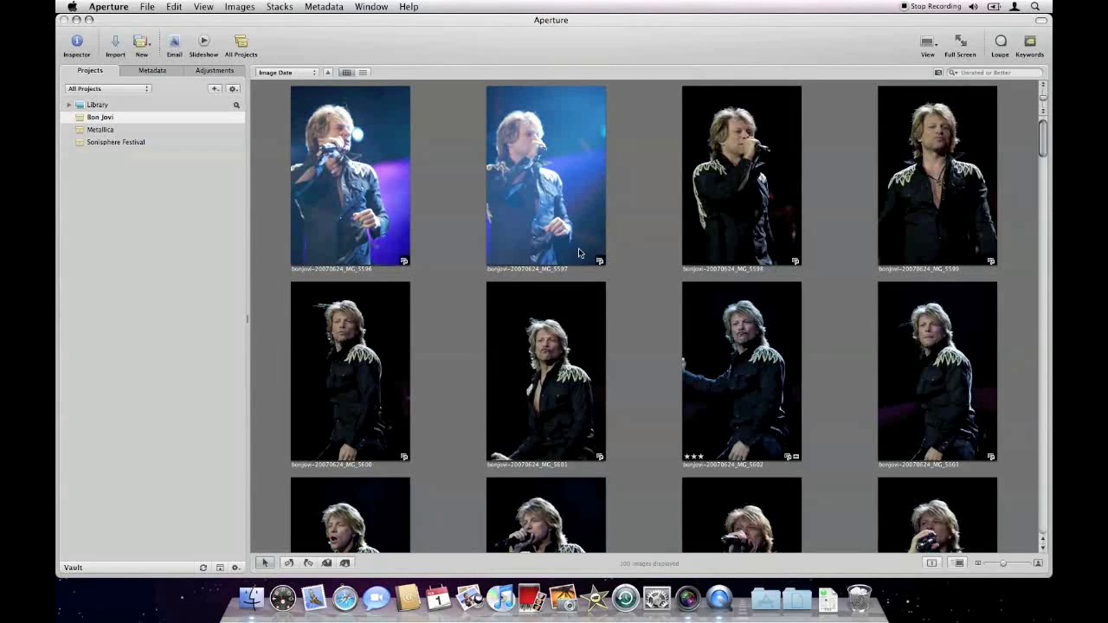
Open the photo bonjovi-20070624_MG_5597 in the viewer and step forward through the photos that follow it.
{"action": "double_click", "coordinate": [545, 161]}
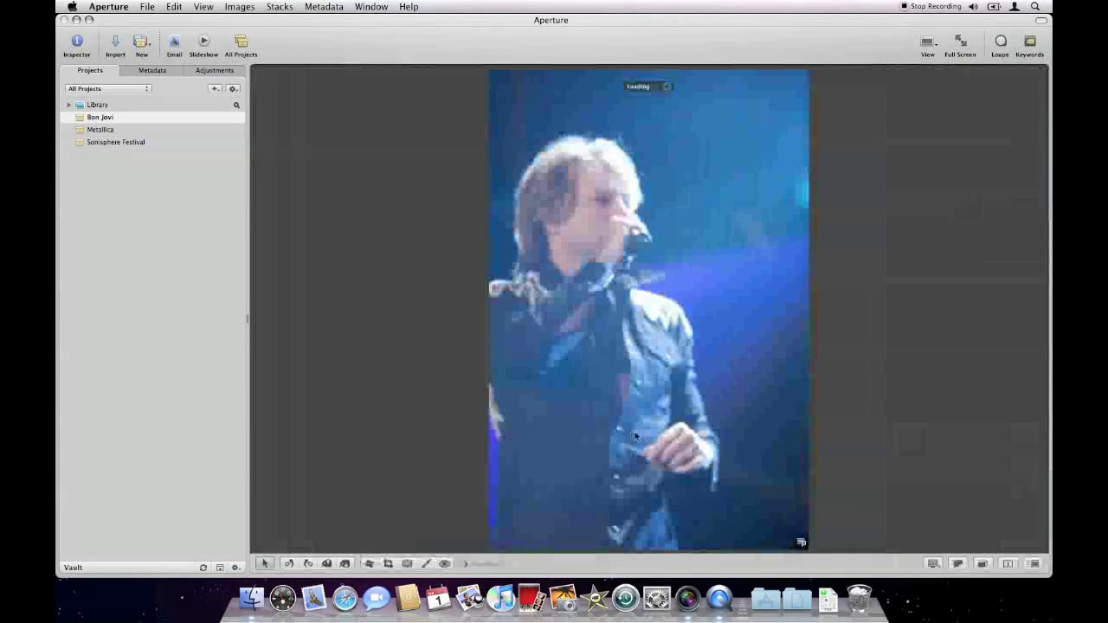
{"action": "key", "text": "Right"}
{"action": "key", "text": "Right"}
{"action": "key", "text": "Right"}
{"action": "key", "text": "Right"}
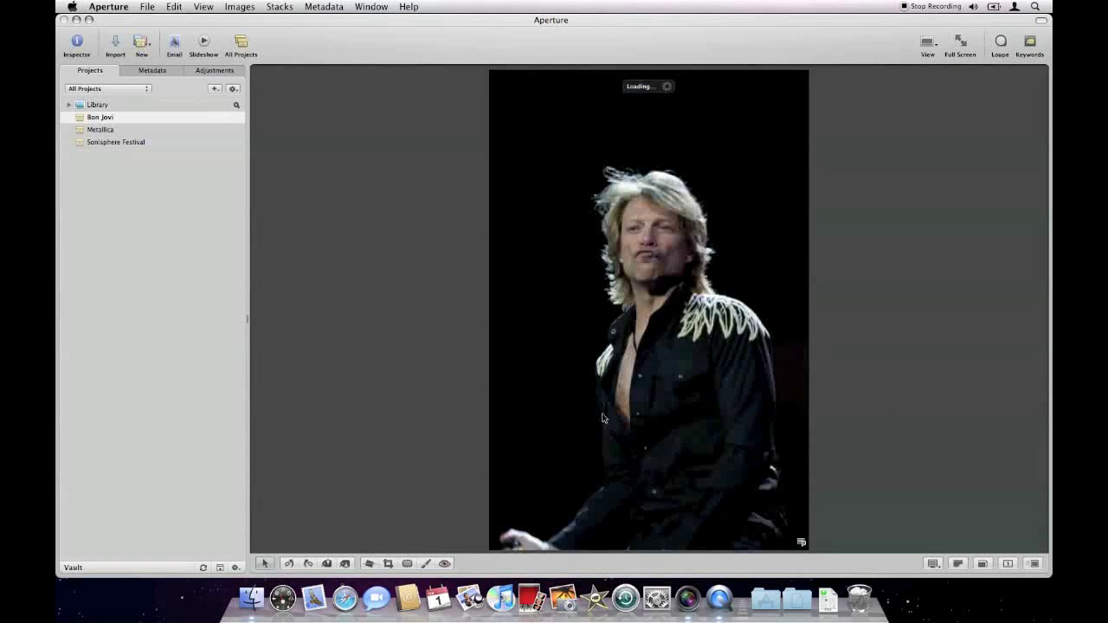
Review the adjustments of the three-star photo and return to the beginning of the thumbnail browser.
{"action": "left_click", "coordinate": [218, 74]}
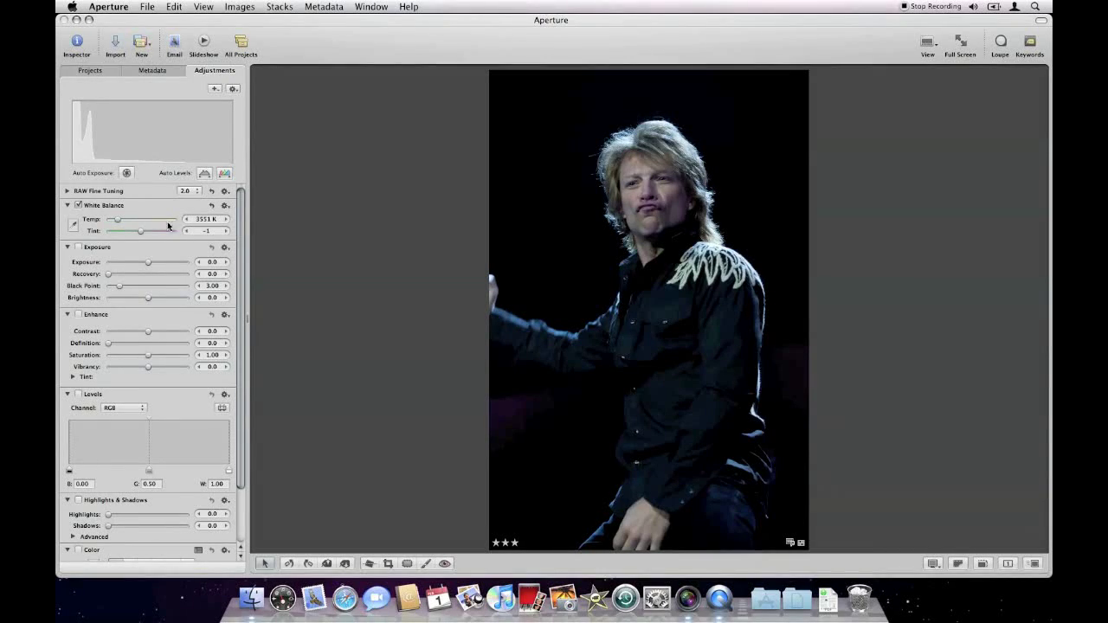
{"action": "double_click", "coordinate": [510, 230]}
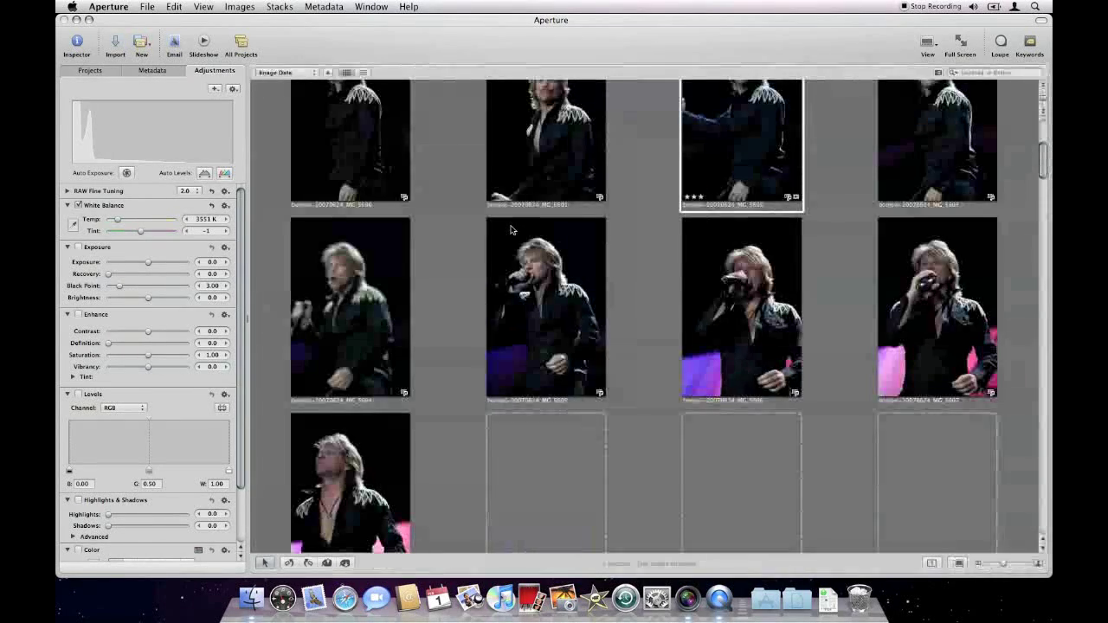
{"action": "left_click", "coordinate": [643, 263]}
{"action": "scroll", "coordinate": [644, 262], "scroll_direction": "up", "scroll_amount": 3}
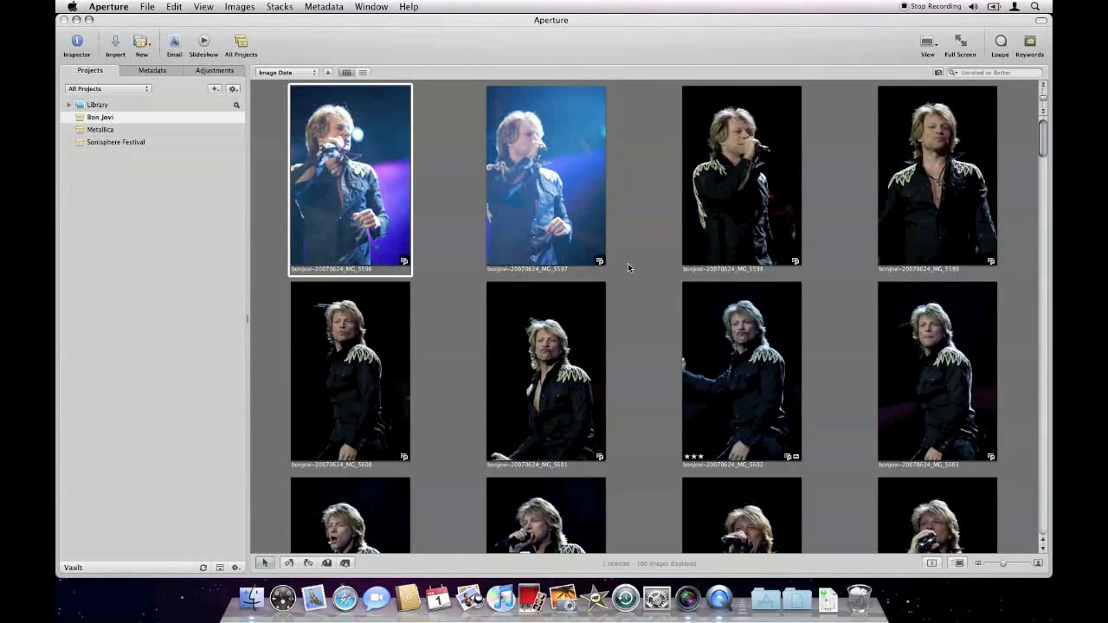
Minimize Aperture and rename the Images drive on the desktop as Aperture Files.
{"action": "left_click", "coordinate": [76, 20]}
{"action": "left_click", "coordinate": [1012, 178]}
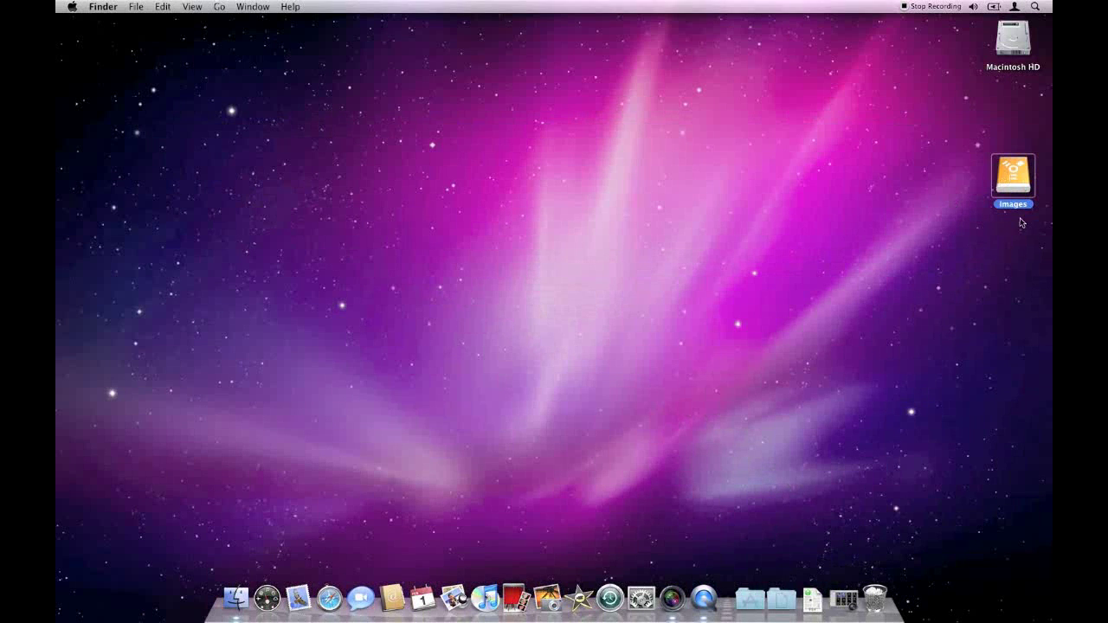
{"action": "key", "text": "Return"}
{"action": "type", "text": "Apertur"}
{"action": "type", "text": "e Files"}
{"action": "key", "text": "Return"}
Restore the Aperture window and check the selected photo's volume and file path in Manage Referenced Files.
{"action": "left_click", "coordinate": [846, 598]}
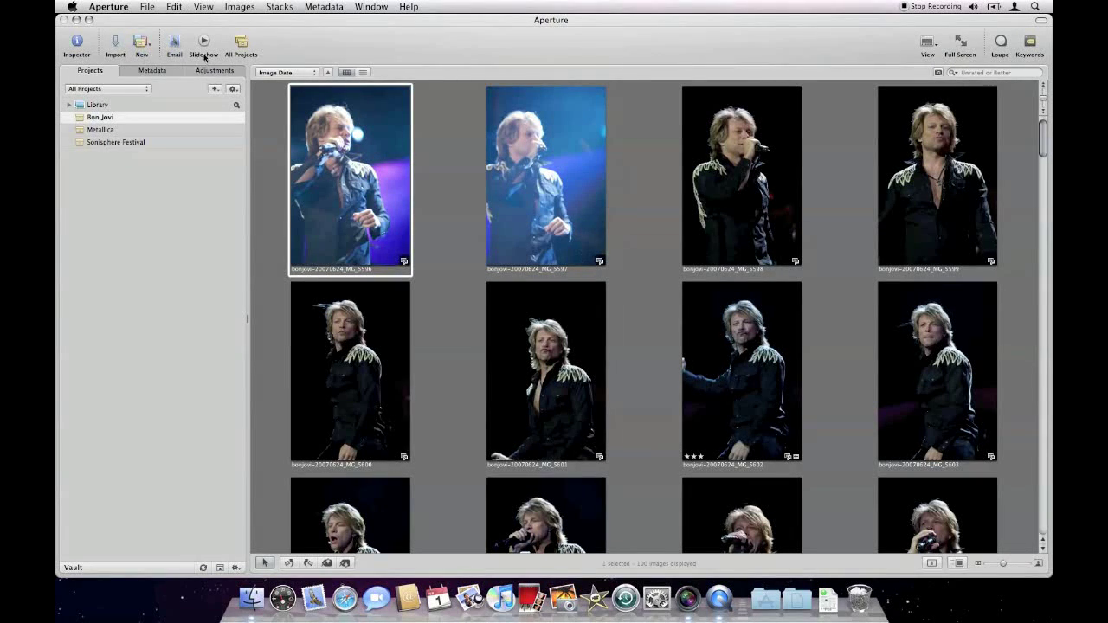
{"action": "left_click", "coordinate": [149, 7]}
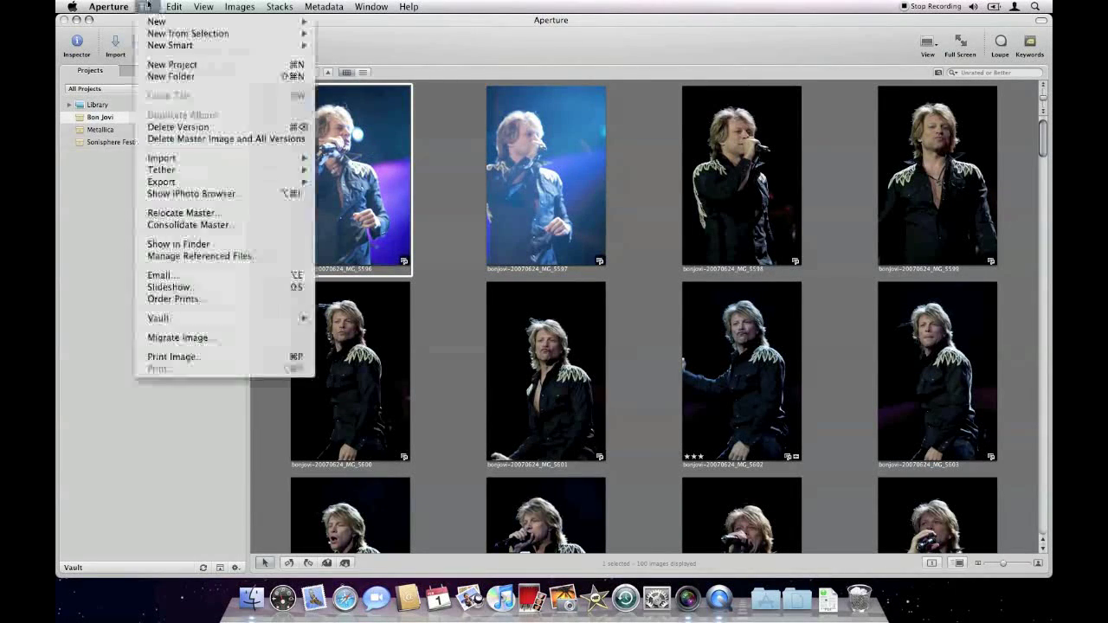
{"action": "left_click", "coordinate": [230, 258]}
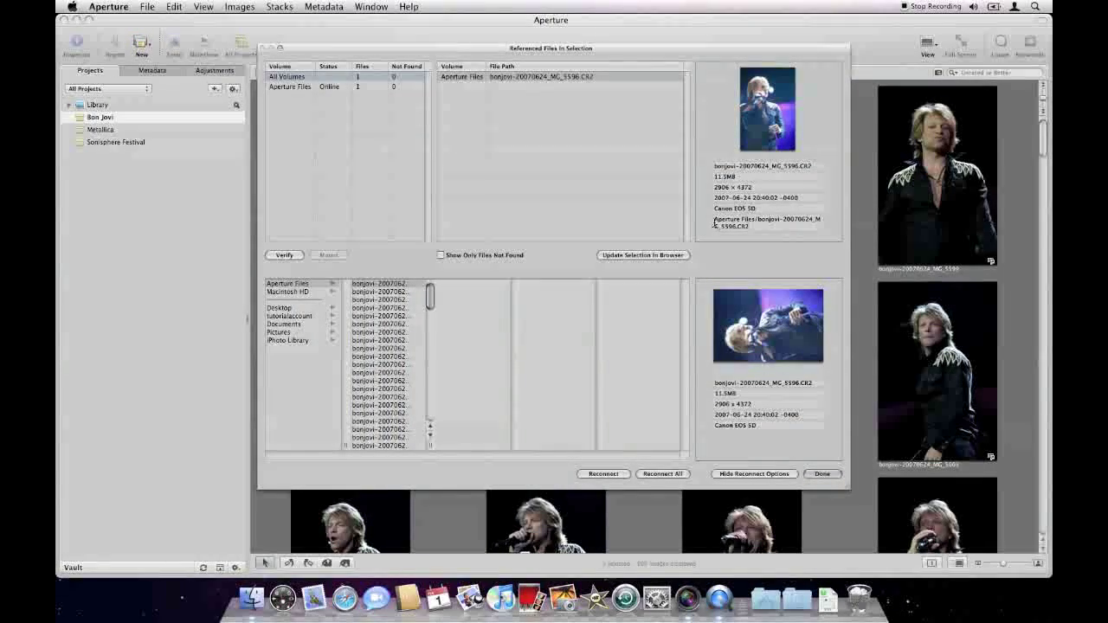
{"action": "left_click", "coordinate": [822, 475]}
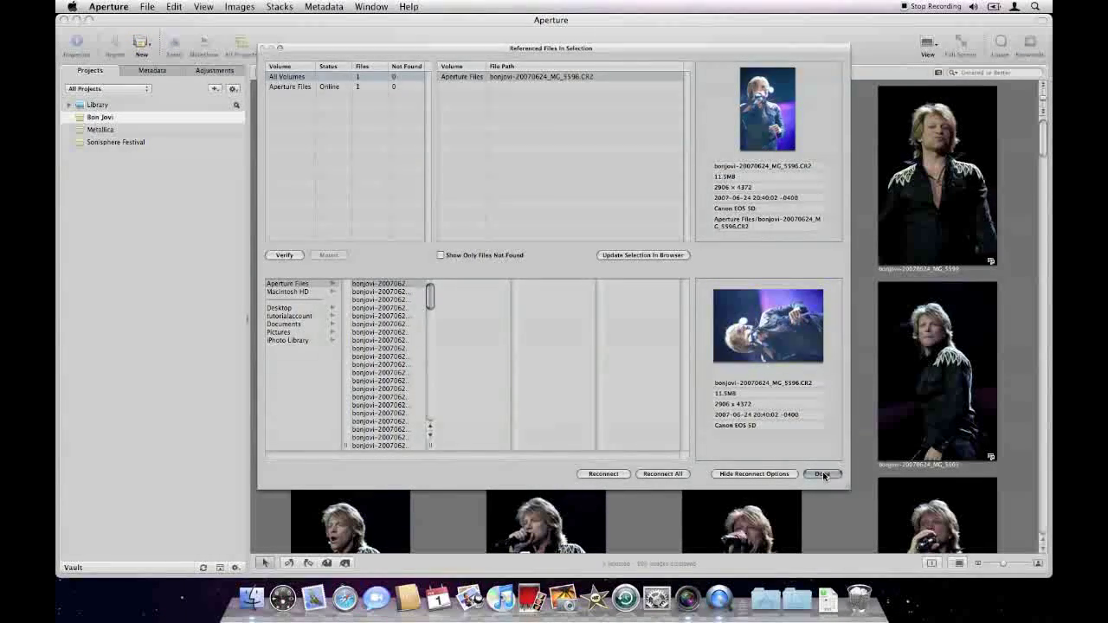